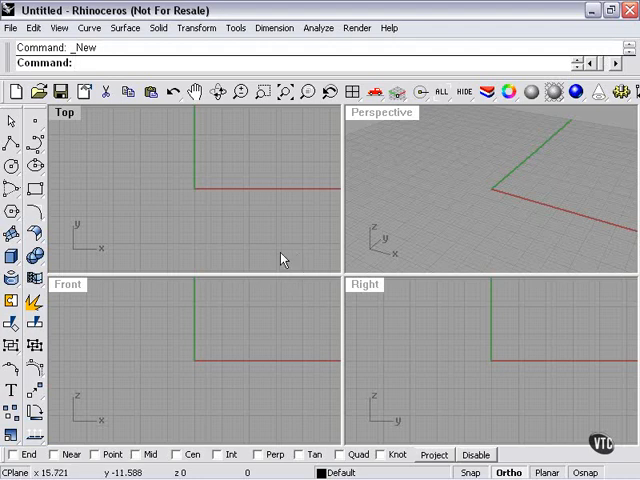
# Drag the viewport splitter so the Top viewport gets more room than the others
pyautogui.moveTo(342, 271); pyautogui.dragTo(414, 336)
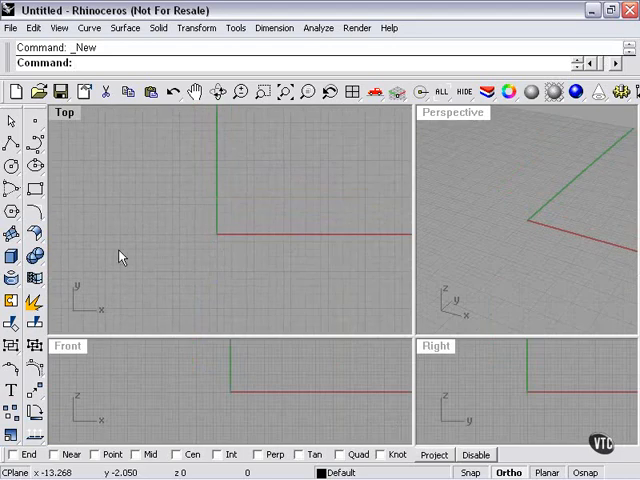
# Place a sphere with its centre on the y-axis in the Top view
pyautogui.click(12, 257)
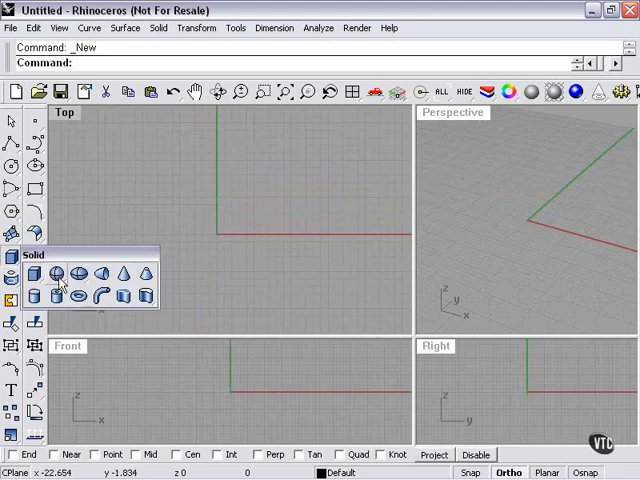
pyautogui.click(57, 277)
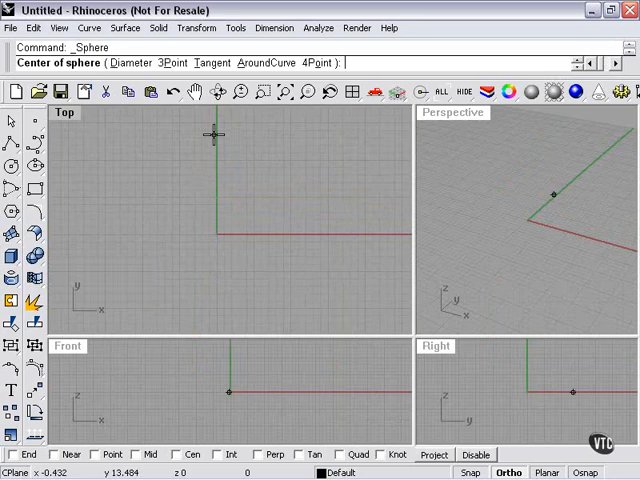
pyautogui.click(215, 134)
pyautogui.click(249, 146)
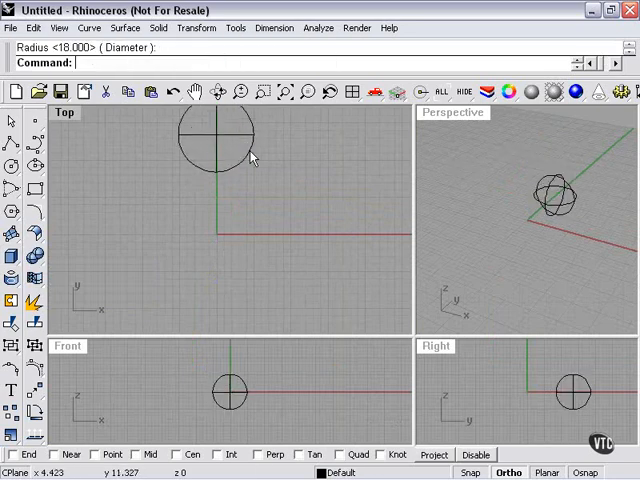
pyautogui.moveTo(251, 157); pyautogui.dragTo(282, 182, button='right')
# Draw a wavy freeform profile curve from the sphere's edge down toward the bottom, hooking back up at its end
pyautogui.click(282, 183)
pyautogui.click(34, 165)
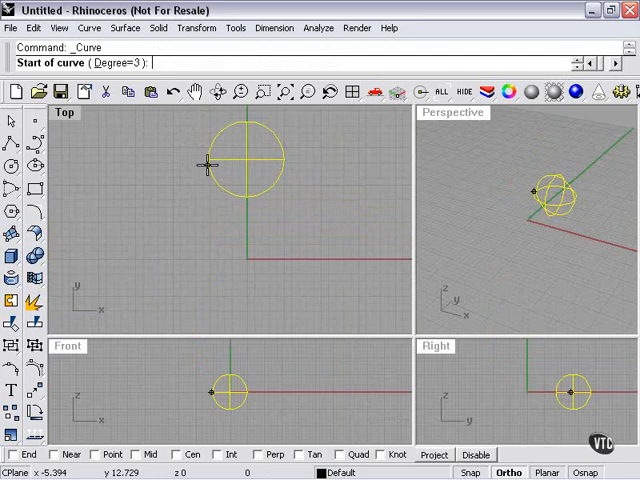
pyautogui.click(217, 158)
pyautogui.click(176, 158)
pyautogui.click(228, 188)
pyautogui.click(193, 217)
pyautogui.click(193, 248)
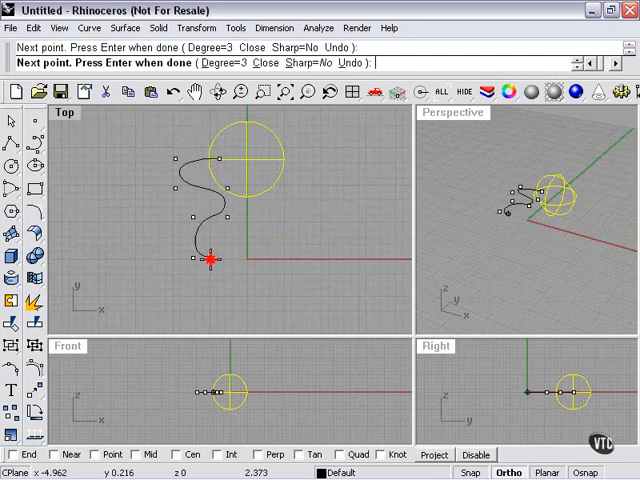
pyautogui.click(193, 277)
pyautogui.click(193, 321)
pyautogui.click(221, 321)
pyautogui.click(220, 268)
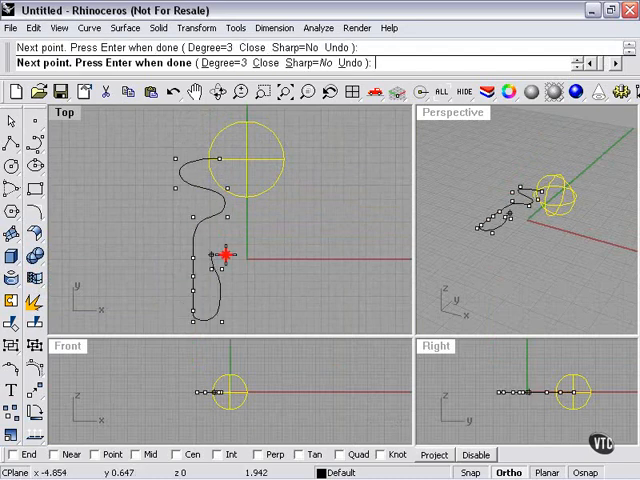
pyautogui.click(233, 257)
pyautogui.press('Return')
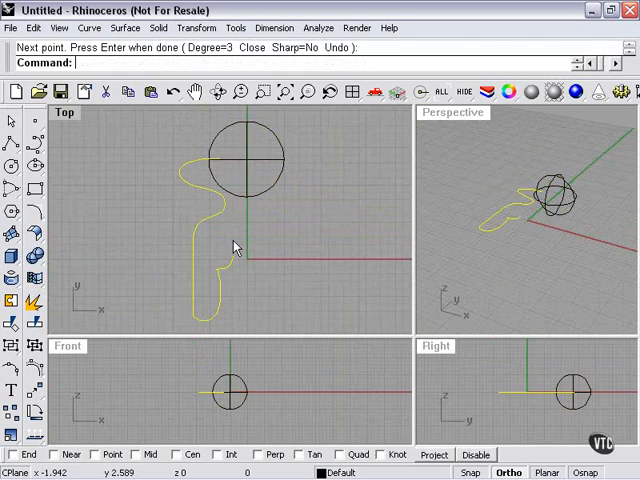
# Revolve the profile curve about a vertical axis from the sphere's centre straight down
pyautogui.click(133, 30)
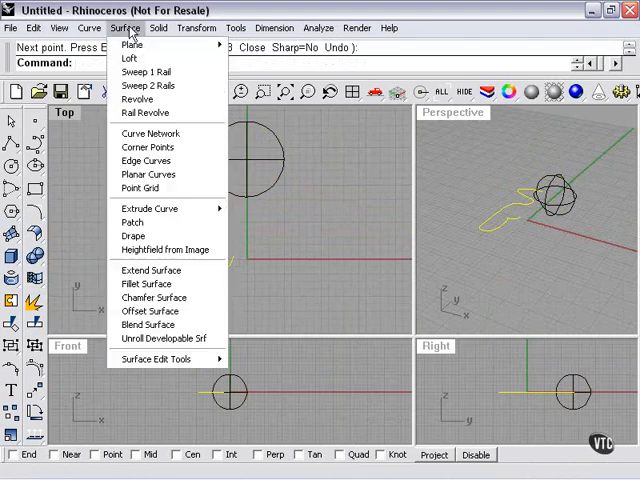
pyautogui.click(149, 99)
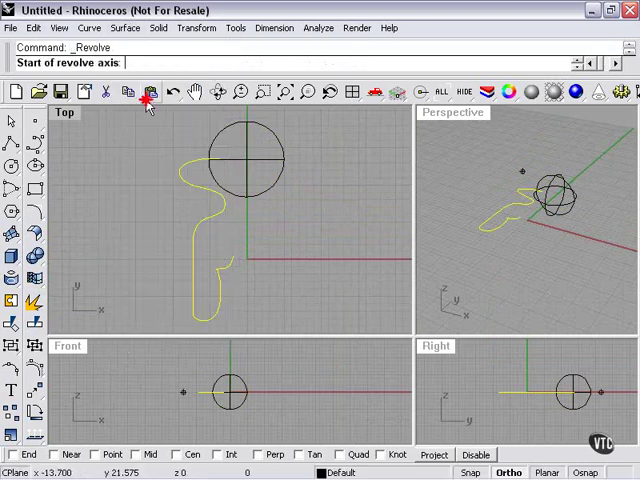
pyautogui.click(248, 153)
pyautogui.click(257, 328)
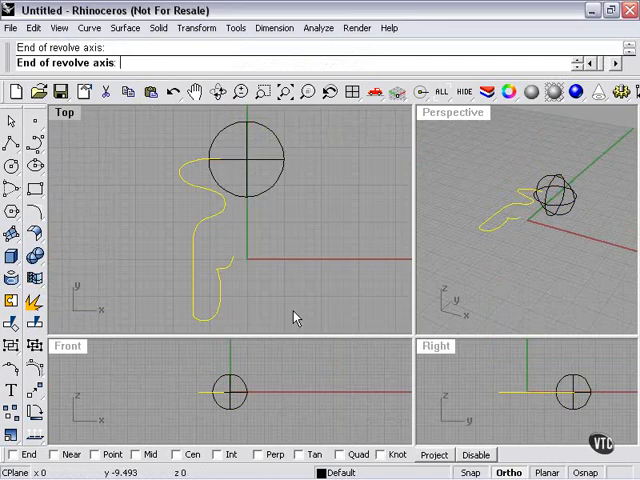
# Shade the Perspective view to check the knob, then select the revolved surfaces and profile curve
pyautogui.moveTo(583, 181); pyautogui.dragTo(600, 254, button='right')
pyautogui.click(531, 91)
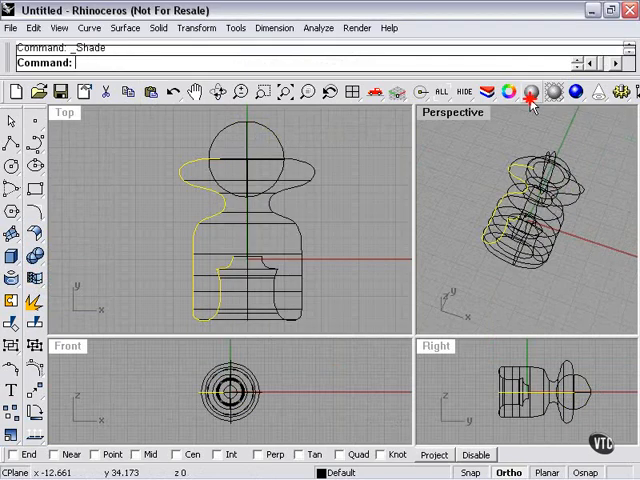
pyautogui.moveTo(496, 179)
pyautogui.mouseDown(button='right')
pyautogui.moveTo(540, 286)
pyautogui.moveTo(512, 235)
pyautogui.moveTo(581, 184)
pyautogui.moveTo(547, 147)
pyautogui.moveTo(493, 131)
pyautogui.moveTo(557, 138)
pyautogui.moveTo(489, 251)
pyautogui.mouseUp(button='right')
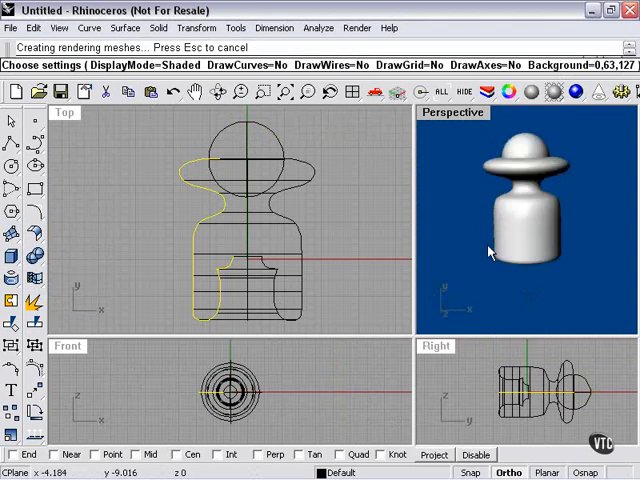
pyautogui.moveTo(279, 261)
pyautogui.mouseDown()
pyautogui.moveTo(221, 271)
pyautogui.moveTo(248, 232)
pyautogui.mouseUp()
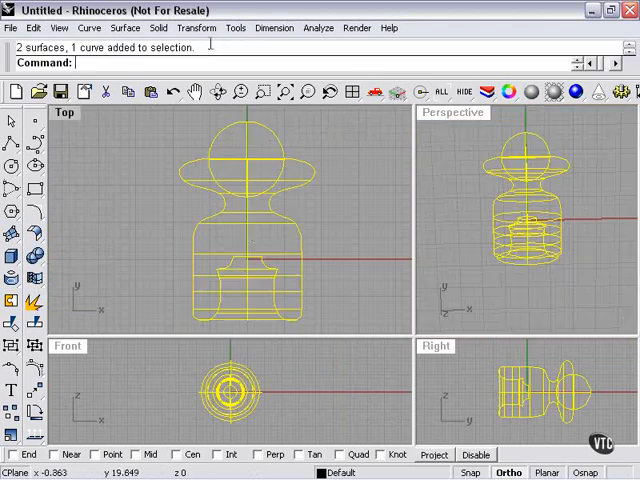
# Convert the surfaces to dense polygon meshes from NURBS and delete the original surfaces
pyautogui.click(236, 28)
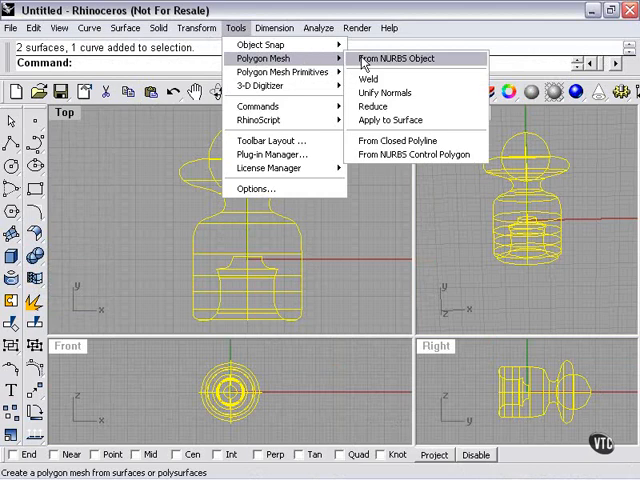
pyautogui.click(362, 60)
pyautogui.click(416, 356)
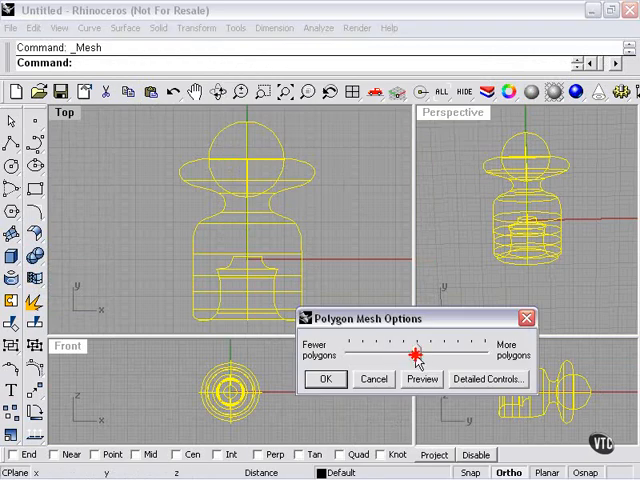
pyautogui.click(338, 380)
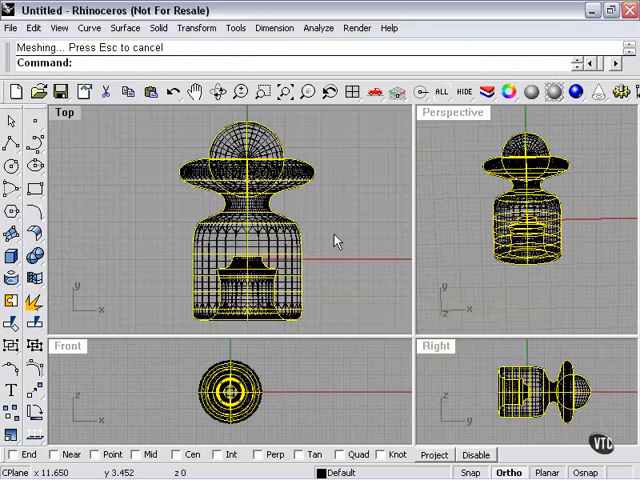
pyautogui.press('Delete')
# Enlarge the Perspective viewport and orbit it higher over the meshes
pyautogui.moveTo(409, 341); pyautogui.dragTo(271, 383)
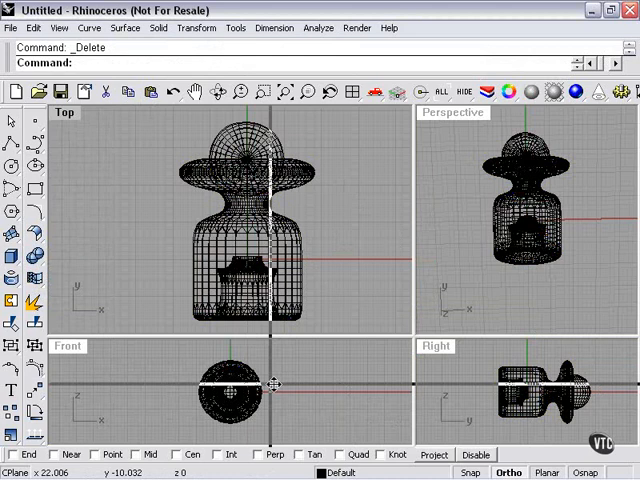
pyautogui.moveTo(411, 243)
pyautogui.mouseDown(button='right')
pyautogui.moveTo(439, 290)
pyautogui.moveTo(480, 201)
pyautogui.mouseUp(button='right')
# Preview the meshes shaded, return to wireframe, and select both the knob body and sphere meshes
pyautogui.click(531, 91)
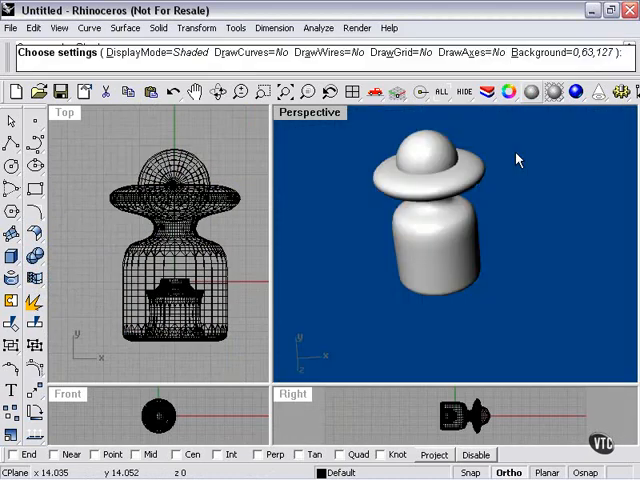
pyautogui.moveTo(451, 274)
pyautogui.mouseDown(button='right')
pyautogui.moveTo(506, 271)
pyautogui.moveTo(511, 263)
pyautogui.moveTo(429, 243)
pyautogui.moveTo(398, 222)
pyautogui.moveTo(404, 141)
pyautogui.moveTo(414, 229)
pyautogui.moveTo(410, 277)
pyautogui.moveTo(393, 207)
pyautogui.moveTo(361, 173)
pyautogui.moveTo(490, 270)
pyautogui.moveTo(461, 263)
pyautogui.moveTo(424, 226)
pyautogui.moveTo(445, 232)
pyautogui.moveTo(414, 274)
pyautogui.moveTo(383, 246)
pyautogui.moveTo(410, 213)
pyautogui.moveTo(450, 276)
pyautogui.moveTo(461, 231)
pyautogui.moveTo(523, 331)
pyautogui.moveTo(447, 276)
pyautogui.moveTo(451, 301)
pyautogui.moveTo(459, 276)
pyautogui.moveTo(452, 258)
pyautogui.moveTo(365, 179)
pyautogui.mouseUp(button='right')
pyautogui.press('Return')
pyautogui.hotkey('ctrl', 'a')
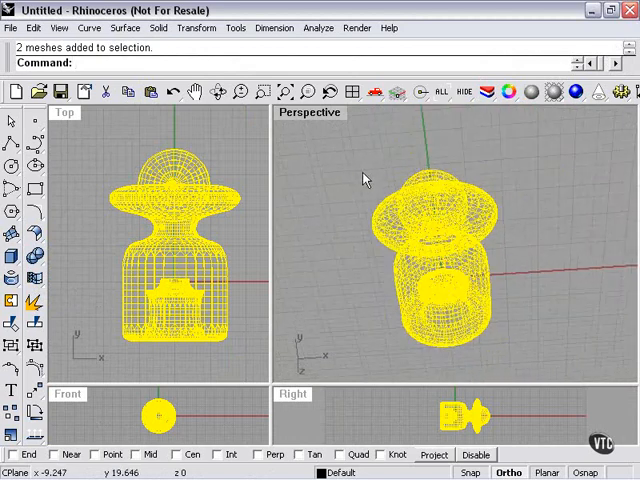
pyautogui.click(365, 179)
pyautogui.click(446, 177)
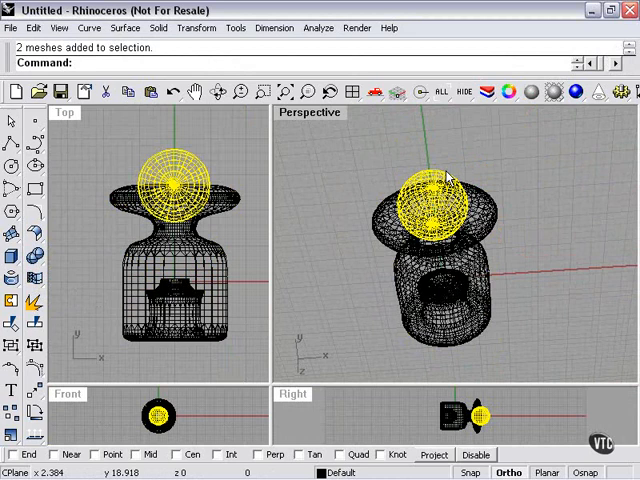
pyautogui.click(238, 29)
pyautogui.moveTo(263, 58)
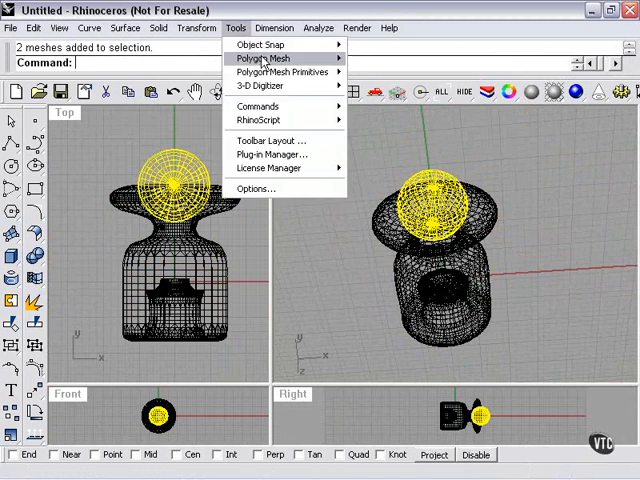
pyautogui.click(386, 106)
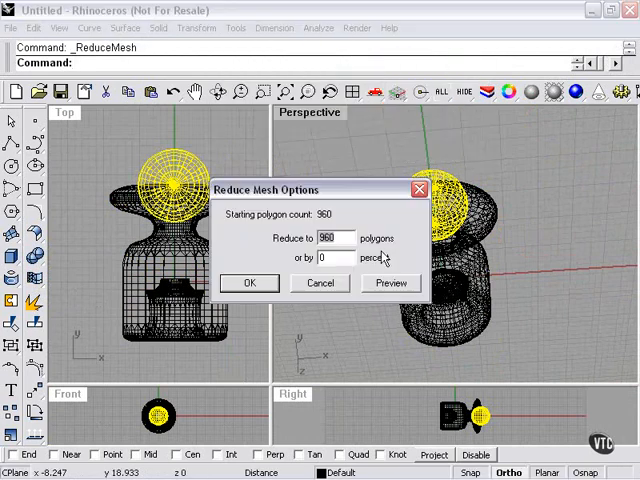
pyautogui.moveTo(357, 191); pyautogui.dragTo(413, 303)
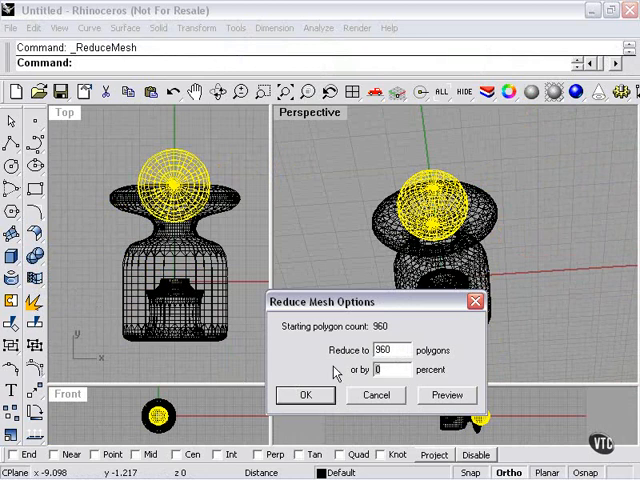
pyautogui.click(371, 398)
pyautogui.click(436, 303)
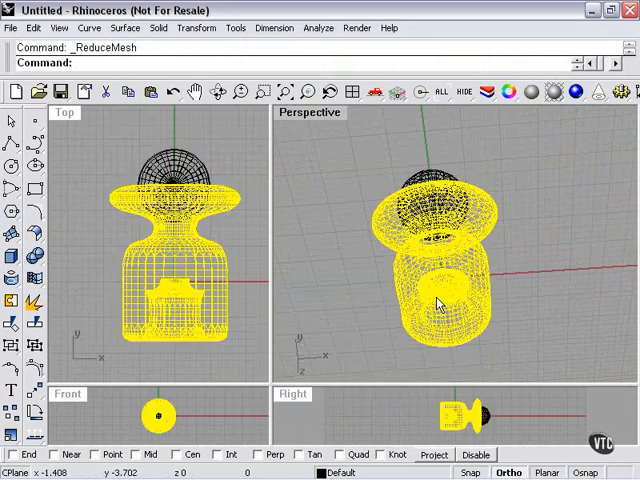
# Repeat ReduceMesh on the knob body and apply a 75 percent reduction from 25248 polygons
pyautogui.rightClick(361, 259)
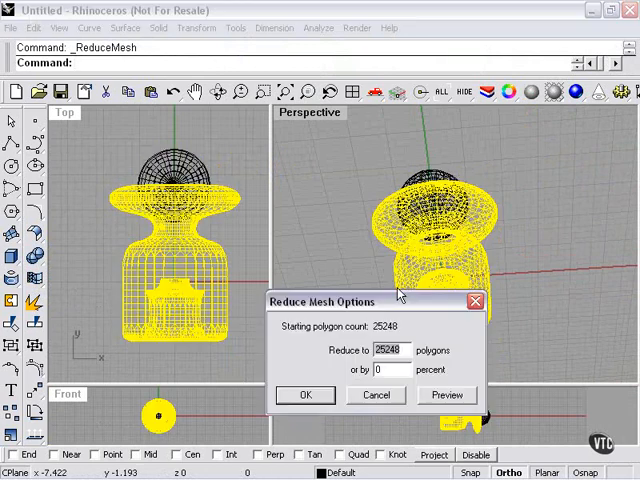
pyautogui.moveTo(400, 308); pyautogui.dragTo(262, 274)
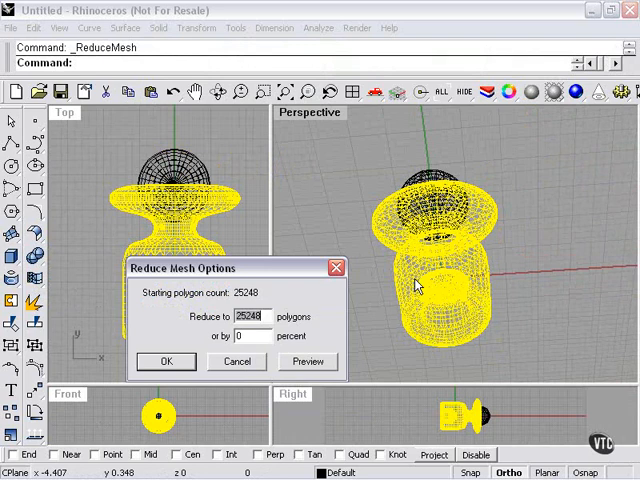
pyautogui.moveTo(272, 277); pyautogui.dragTo(352, 308)
pyautogui.click(330, 365)
pyautogui.write('75')
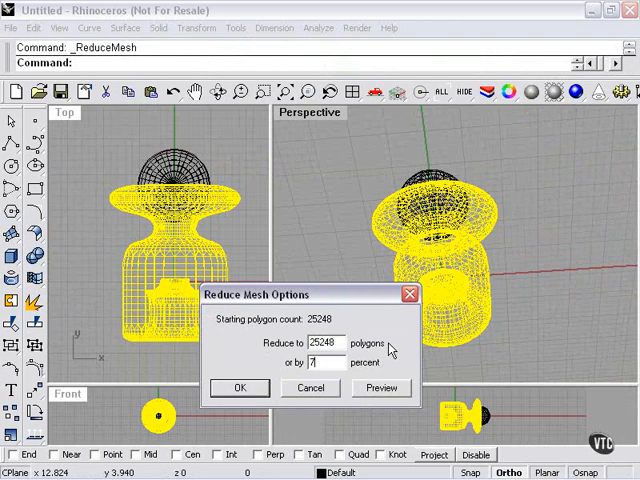
pyautogui.click(262, 389)
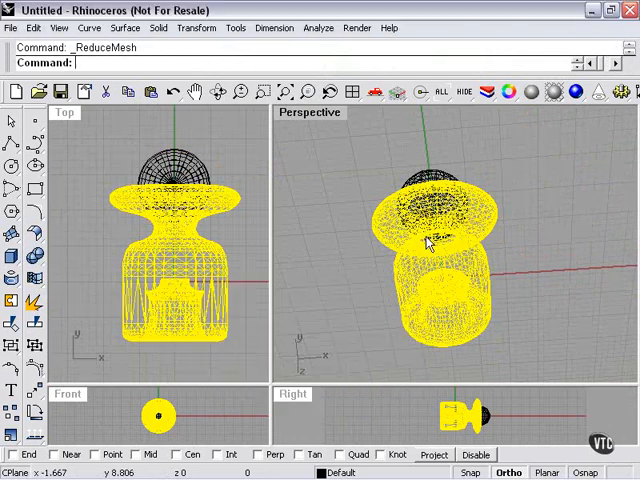
pyautogui.click(537, 94)
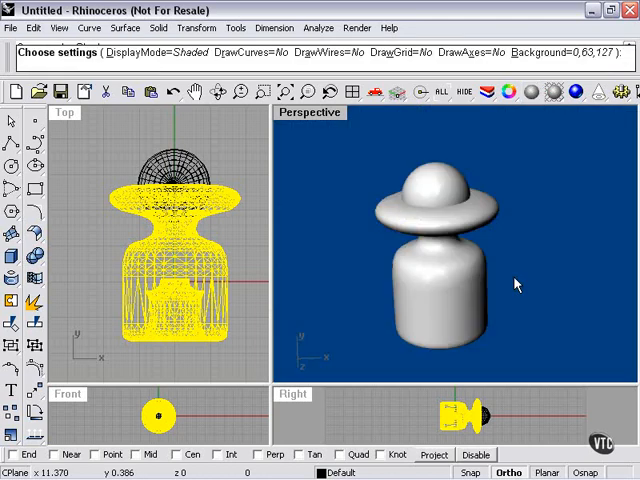
pyautogui.moveTo(514, 283)
pyautogui.mouseDown(button='right')
pyautogui.moveTo(484, 216)
pyautogui.moveTo(440, 296)
pyautogui.moveTo(460, 290)
pyautogui.moveTo(383, 226)
pyautogui.moveTo(430, 271)
pyautogui.moveTo(490, 213)
pyautogui.moveTo(511, 210)
pyautogui.moveTo(390, 280)
pyautogui.moveTo(467, 216)
pyautogui.moveTo(474, 228)
pyautogui.moveTo(451, 170)
pyautogui.mouseUp(button='right')
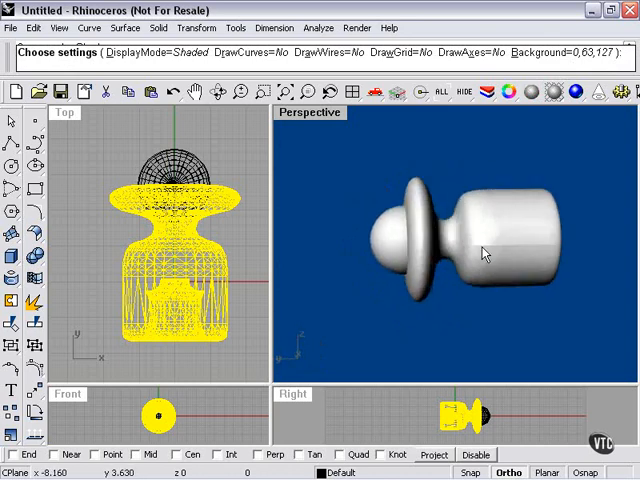
pyautogui.moveTo(503, 254)
pyautogui.mouseDown(button='right')
pyautogui.moveTo(454, 283)
pyautogui.moveTo(537, 314)
pyautogui.moveTo(469, 241)
pyautogui.moveTo(517, 276)
pyautogui.moveTo(454, 303)
pyautogui.moveTo(479, 274)
pyautogui.moveTo(430, 243)
pyautogui.moveTo(447, 296)
pyautogui.moveTo(493, 309)
pyautogui.moveTo(444, 261)
pyautogui.moveTo(456, 230)
pyautogui.moveTo(379, 307)
pyautogui.moveTo(424, 300)
pyautogui.moveTo(366, 302)
pyautogui.moveTo(464, 261)
pyautogui.moveTo(486, 300)
pyautogui.mouseUp(button='right')
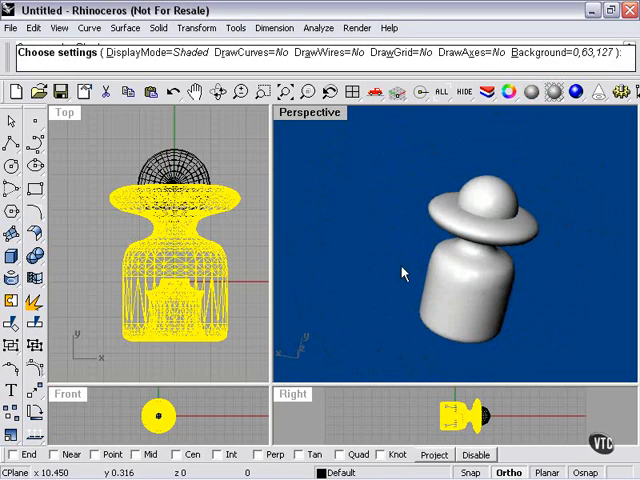
pyautogui.press('Return')
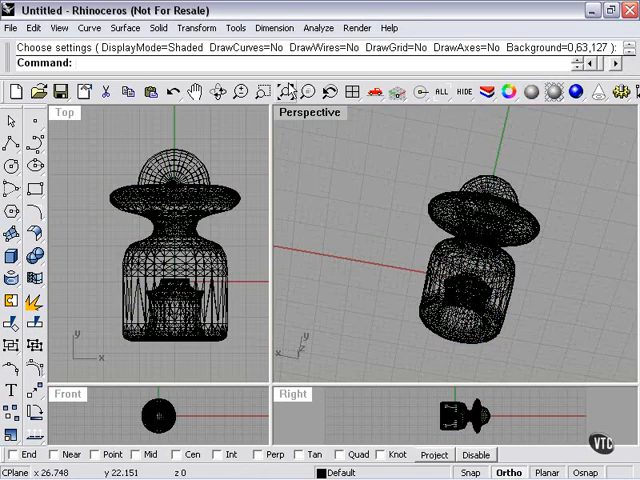
# Select the top sphere mesh and start Reduce Mesh on it, showing its 960 starting polygons
pyautogui.click(210, 197)
pyautogui.press('Return')
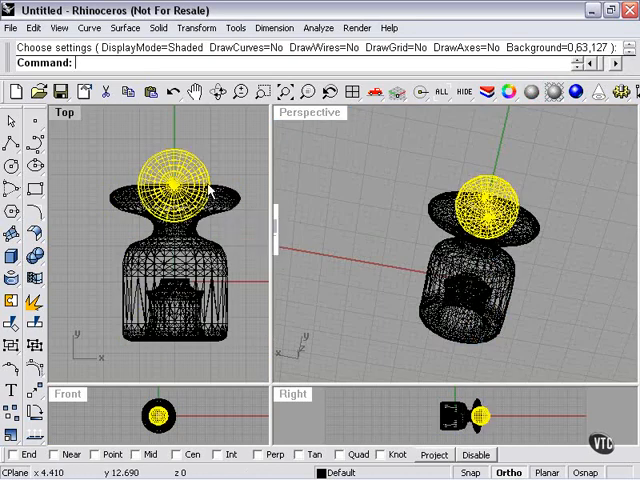
pyautogui.click(236, 28)
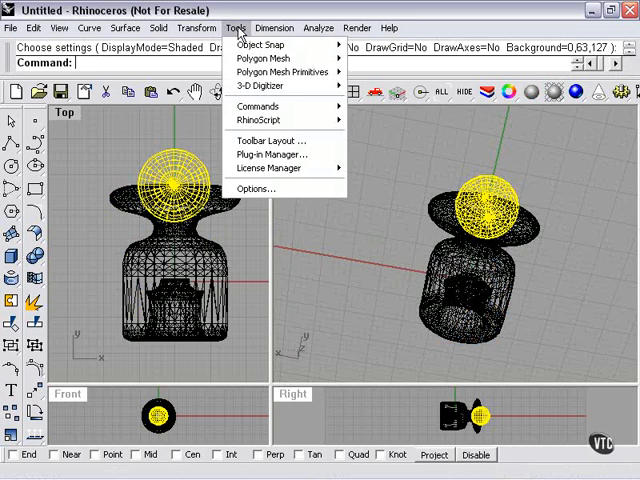
pyautogui.moveTo(263, 58)
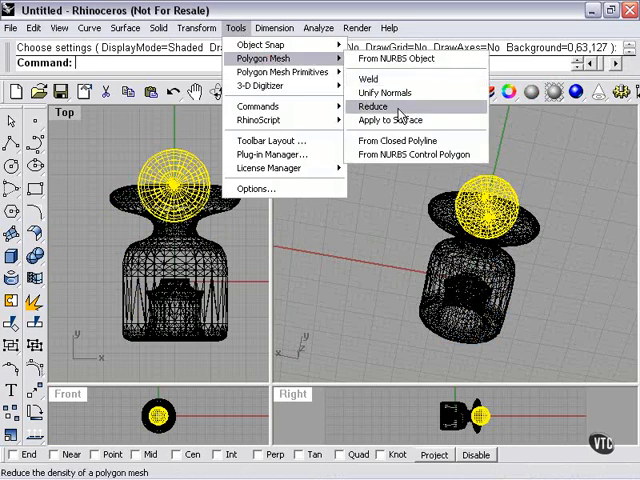
pyautogui.click(400, 110)
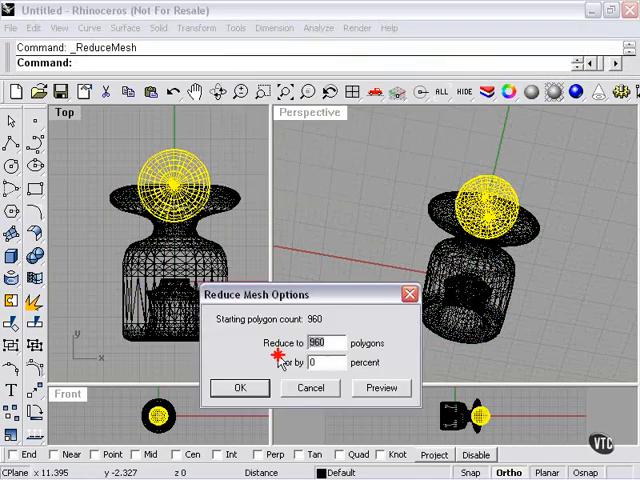
pyautogui.moveTo(337, 300); pyautogui.dragTo(406, 299)
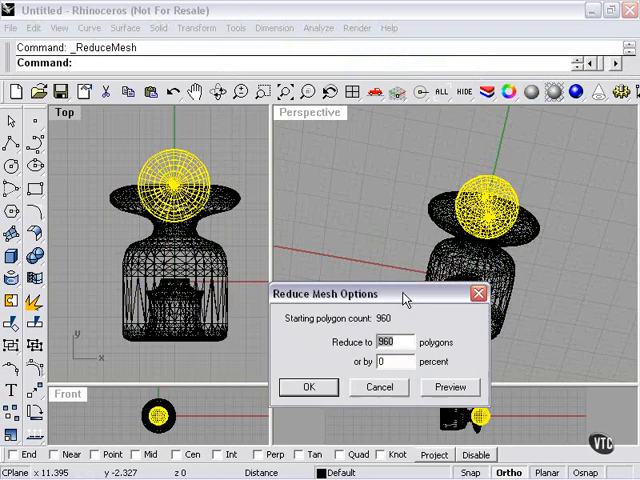
pyautogui.moveTo(365, 307); pyautogui.dragTo(380, 318)
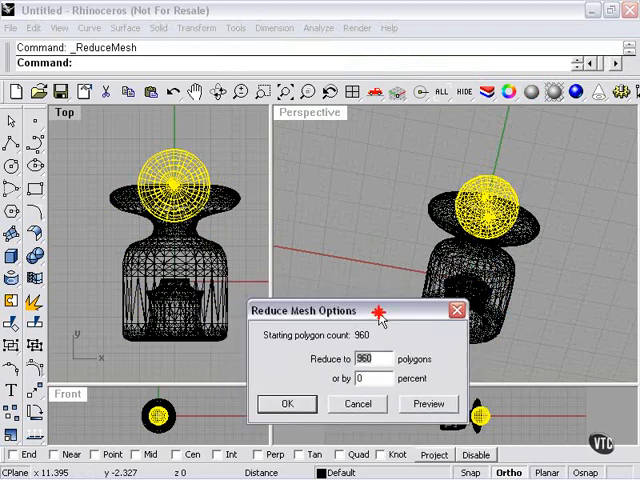